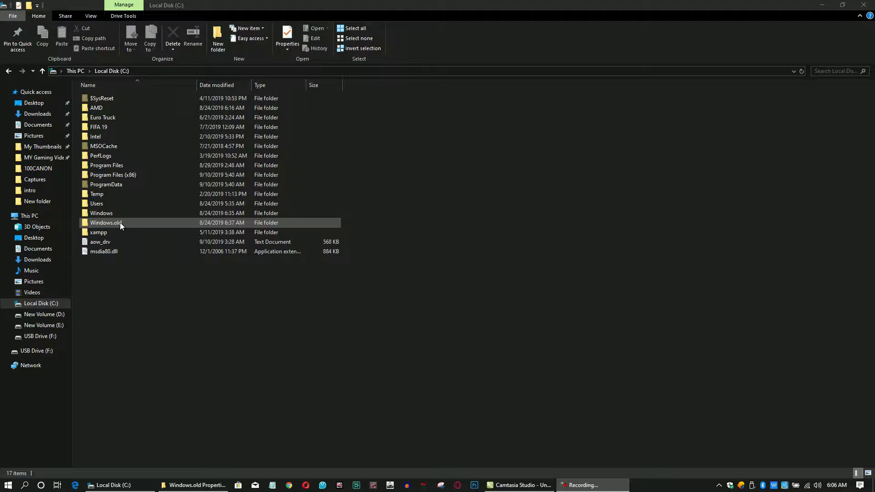
# Step: Check the size of the Windows.old folder on the C: drive in its properties, and close them
pyautogui.rightClick(127, 224)
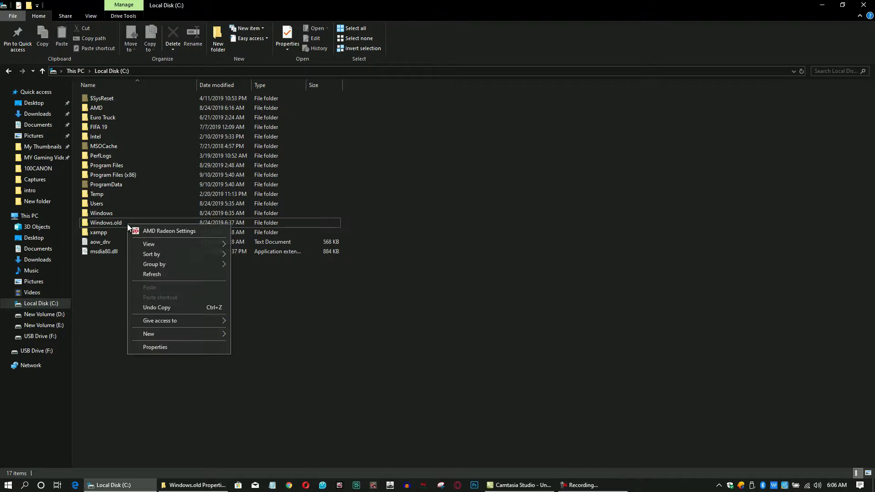
pyautogui.rightClick(105, 223)
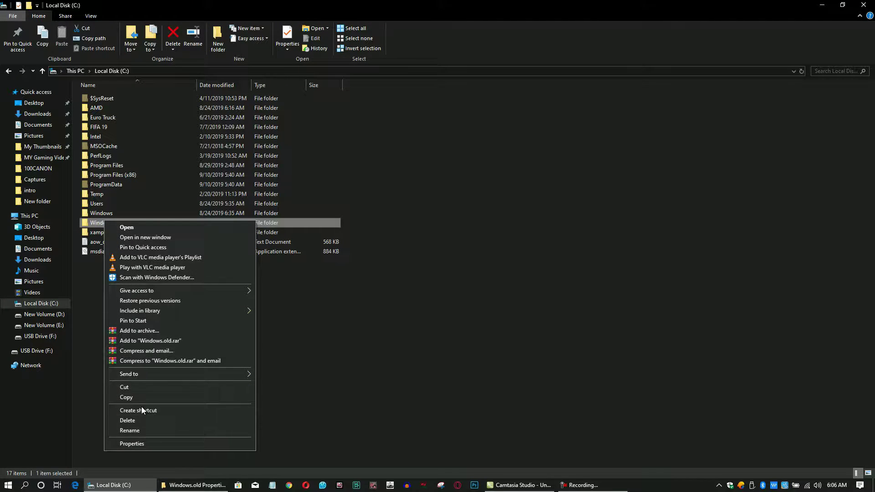
pyautogui.click(132, 444)
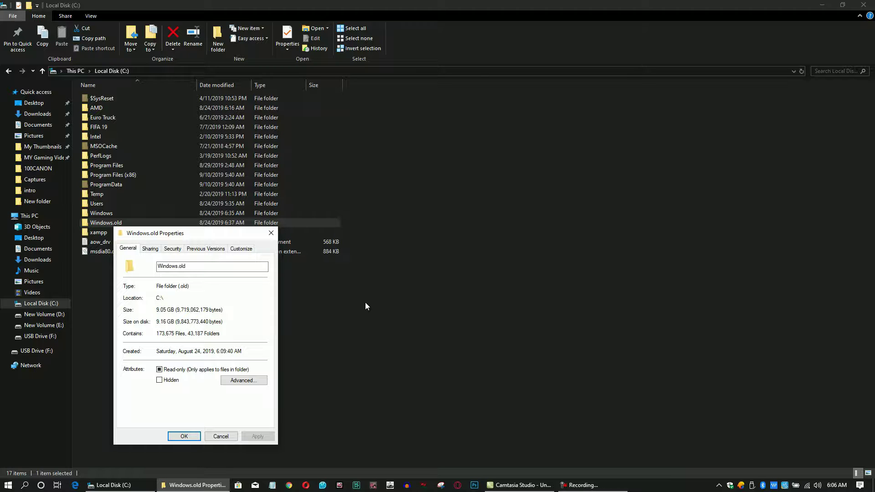
pyautogui.click(196, 435)
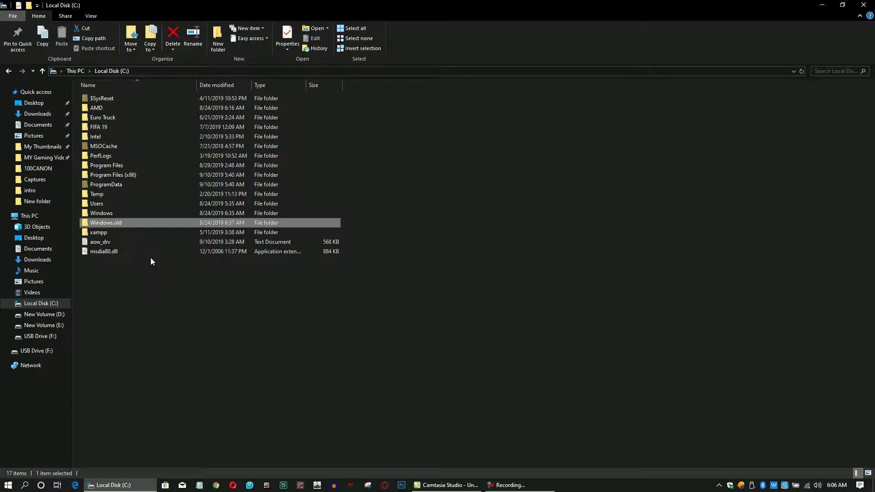
# Step: Try to delete the Windows.old folder directly from the C: drive
pyautogui.rightClick(124, 223)
pyautogui.click(155, 425)
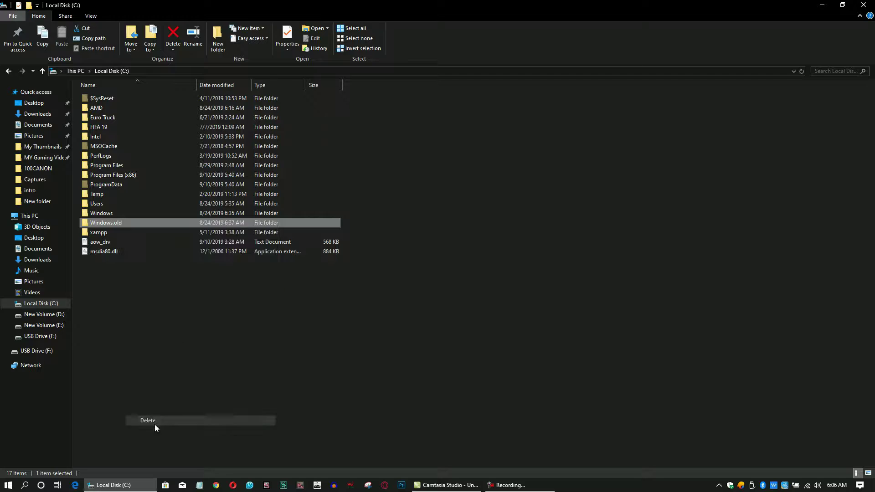
pyautogui.click(411, 184)
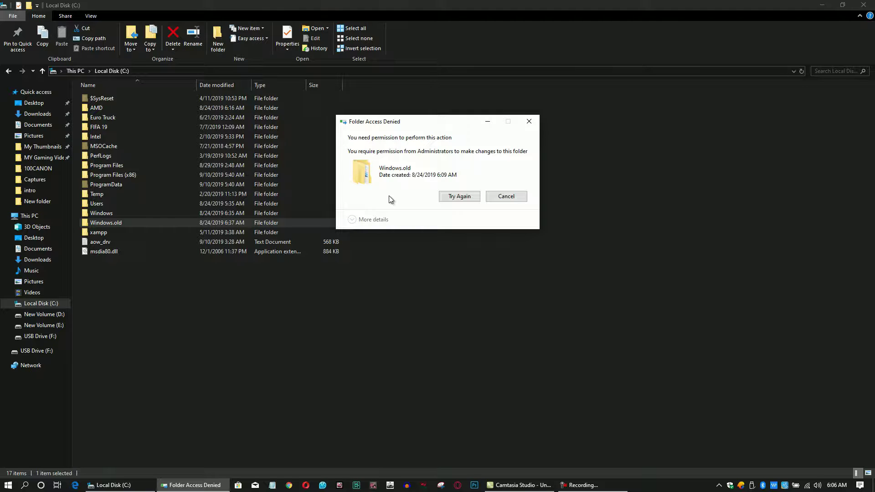
pyautogui.click(505, 197)
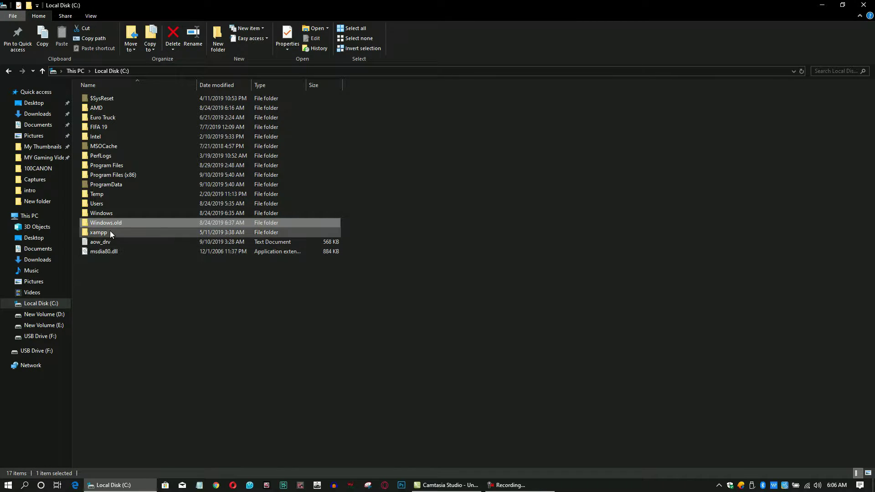
# Step: Open the C: drive's properties and run Disk Cleanup with system files included in the scan
pyautogui.rightClick(425, 217)
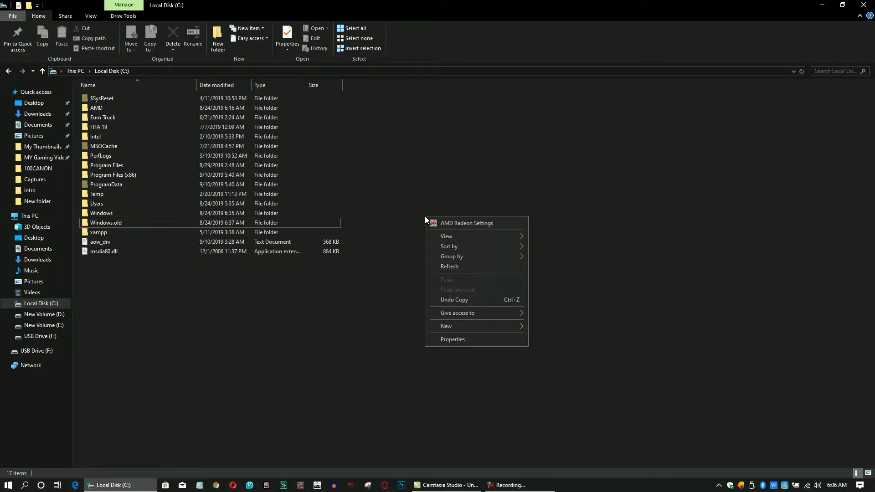
pyautogui.click(455, 340)
pyautogui.moveTo(46, 84); pyautogui.dragTo(106, 99)
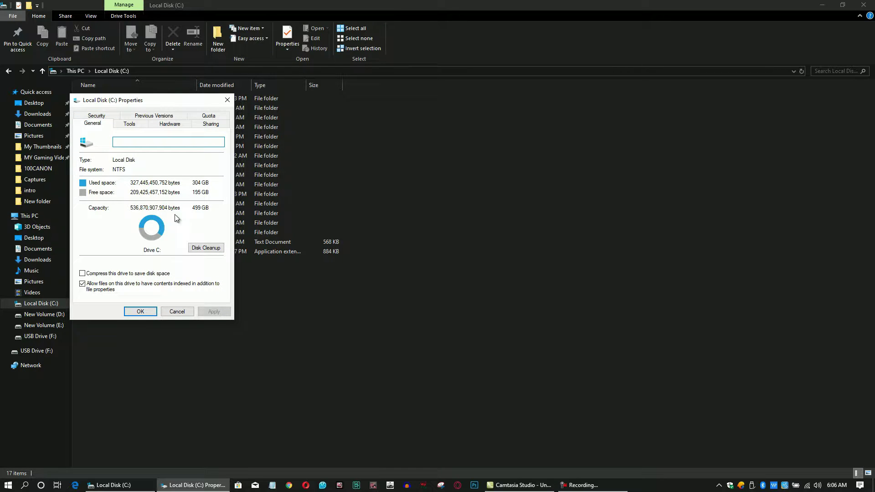
pyautogui.click(203, 250)
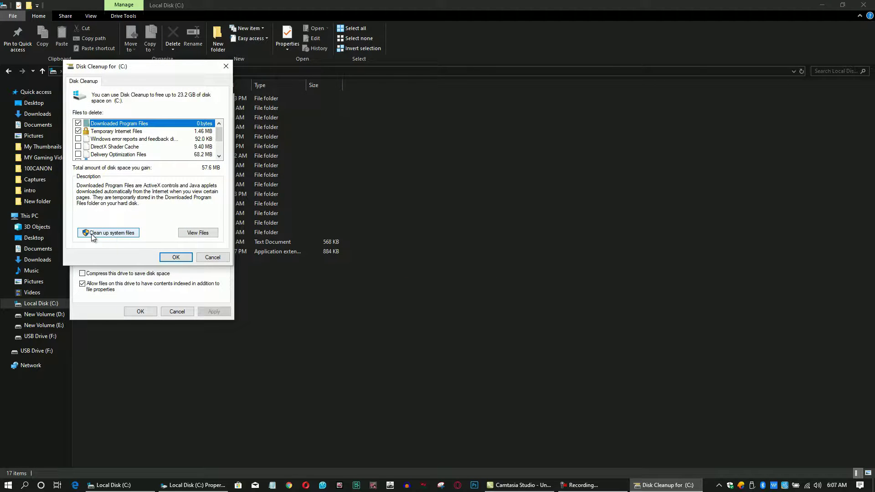
pyautogui.click(124, 234)
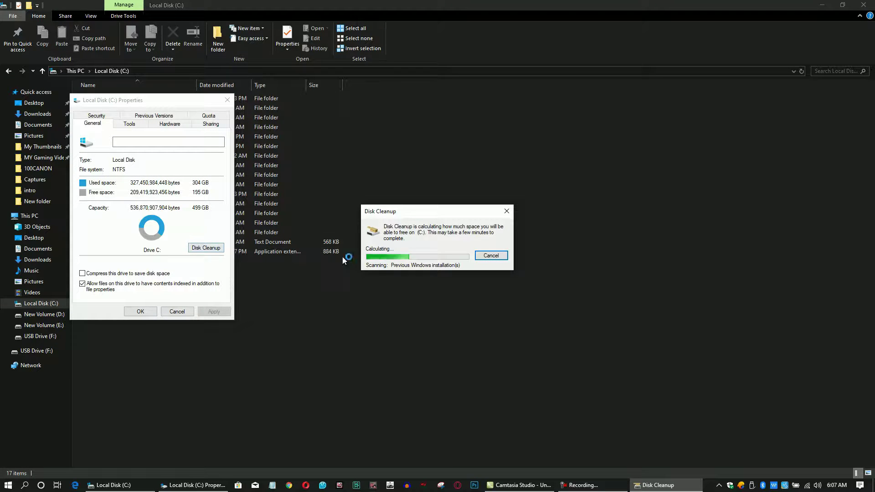
pyautogui.moveTo(409, 212); pyautogui.dragTo(361, 202)
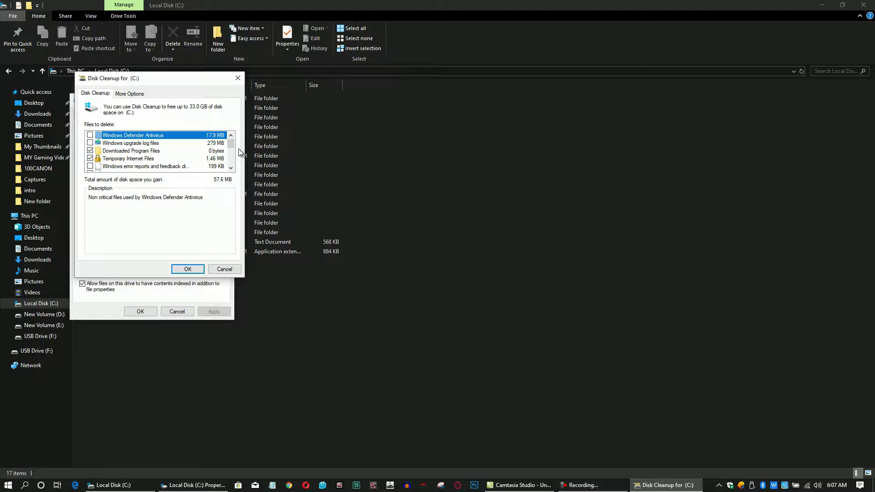
# Step: Mark Previous Windows installation(s) for deletion and exclude Thumbnails from the cleanup
pyautogui.moveTo(233, 143); pyautogui.dragTo(237, 169)
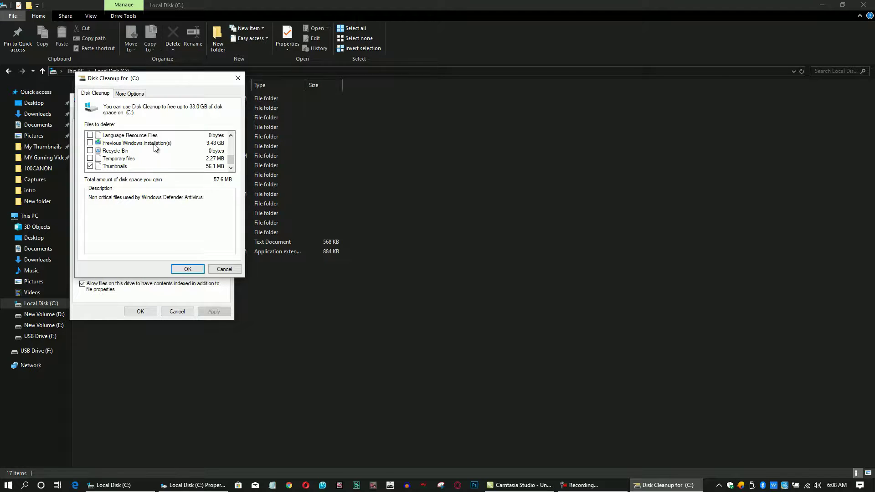
pyautogui.click(90, 143)
pyautogui.click(90, 167)
# Step: Exclude Device driver packages, Temporary Internet Files and Downloaded Program Files from the cleanup
pyautogui.moveTo(232, 162); pyautogui.dragTo(231, 158)
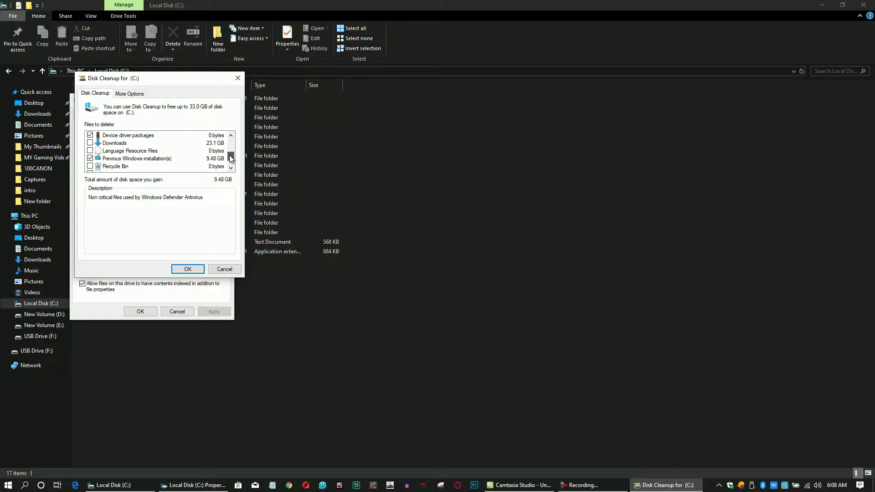
pyautogui.moveTo(230, 154); pyautogui.dragTo(229, 153)
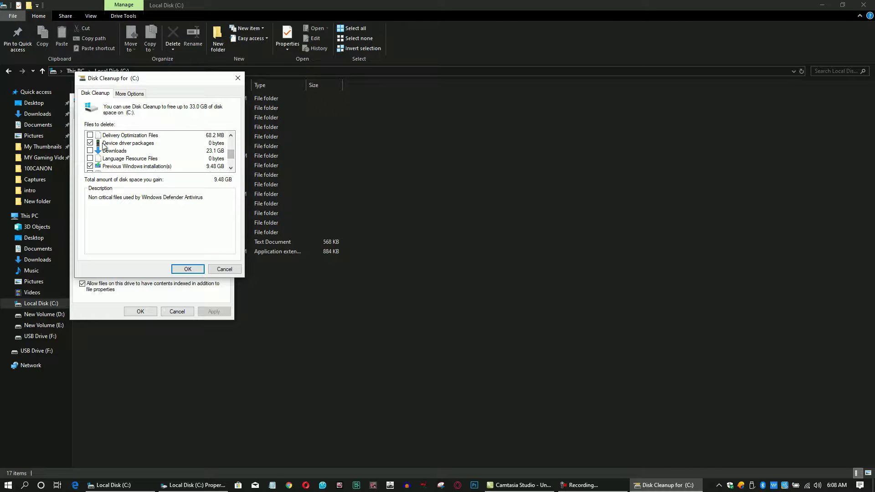
pyautogui.scroll(1, 231, 151)
pyautogui.moveTo(232, 151); pyautogui.dragTo(233, 144)
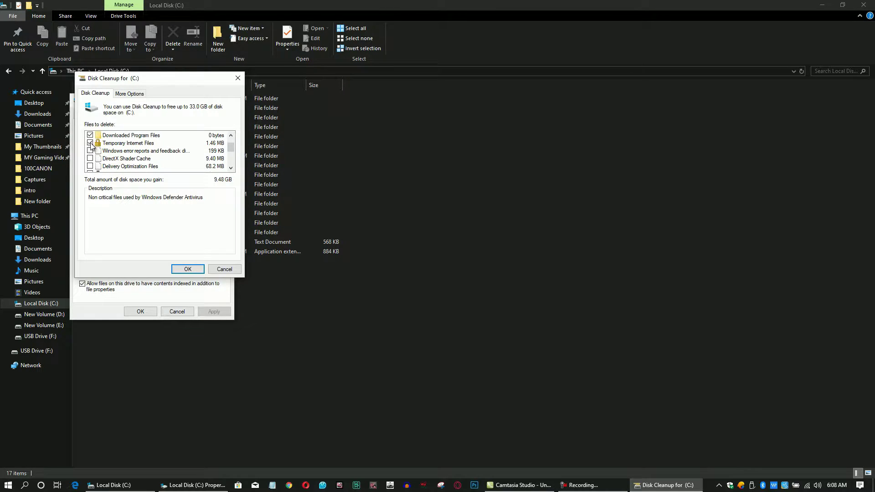
pyautogui.click(231, 135)
pyautogui.click(233, 134)
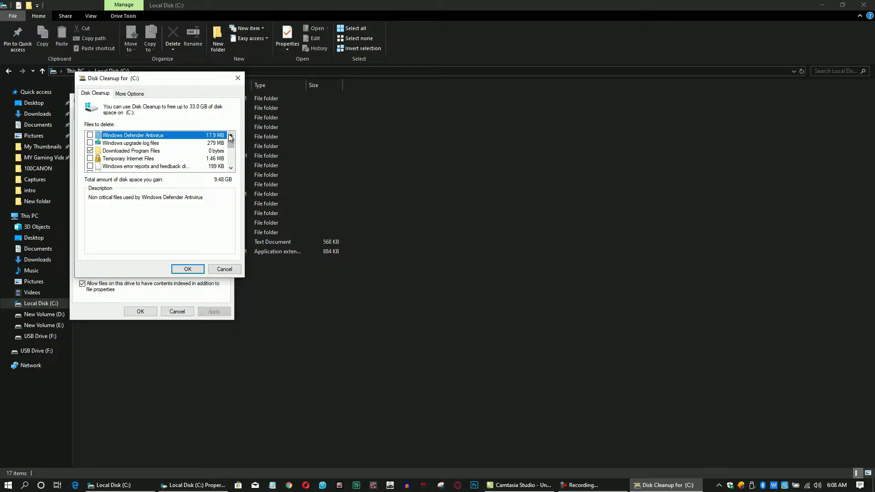
pyautogui.click(90, 150)
# Step: Review the Previous Windows installation(s) entry and permanently delete the files selected for cleanup
pyautogui.moveTo(231, 145); pyautogui.dragTo(230, 171)
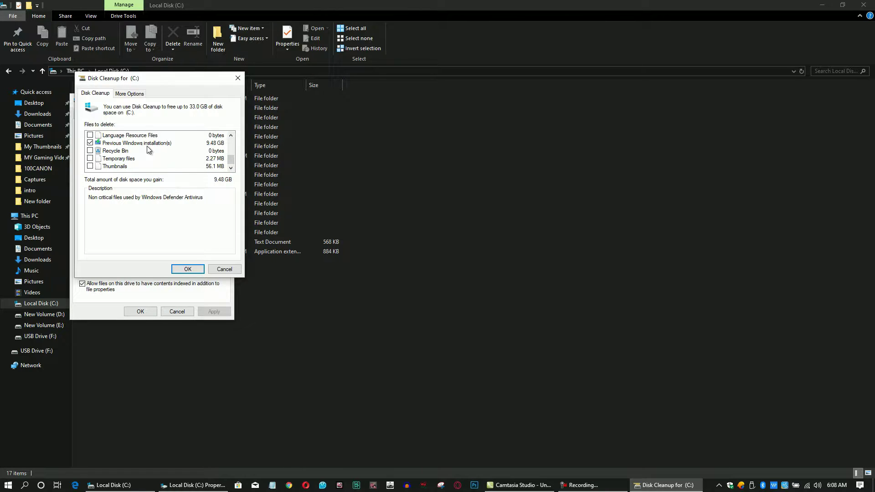
pyautogui.click(153, 146)
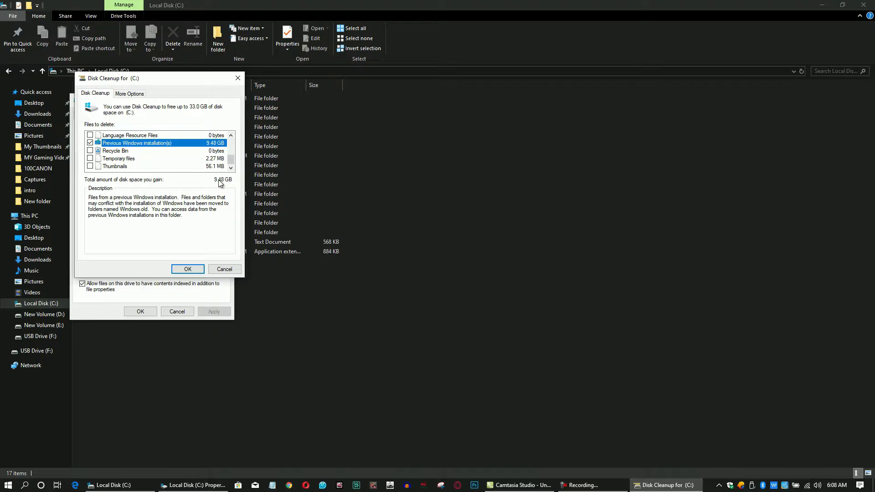
pyautogui.click(231, 135)
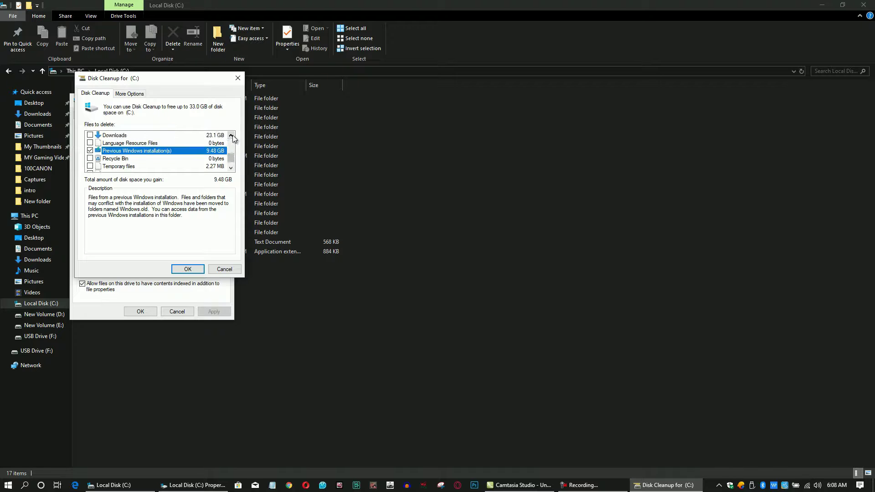
pyautogui.click(231, 135)
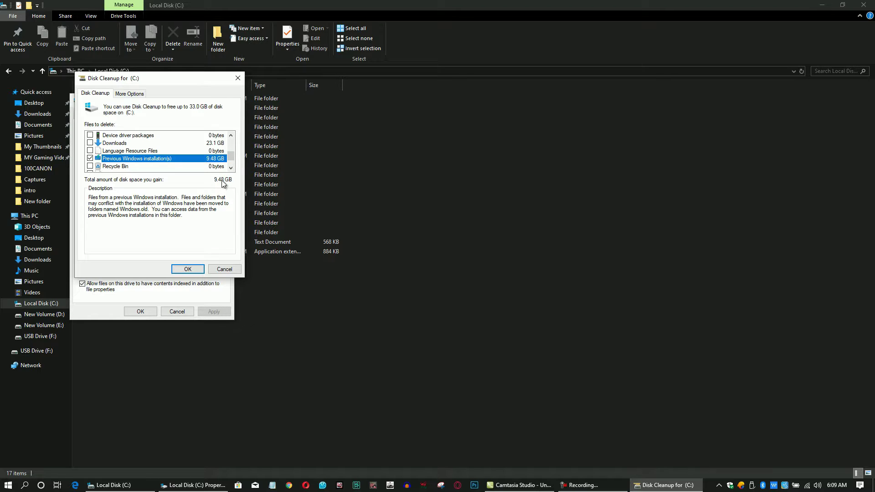
pyautogui.click(193, 269)
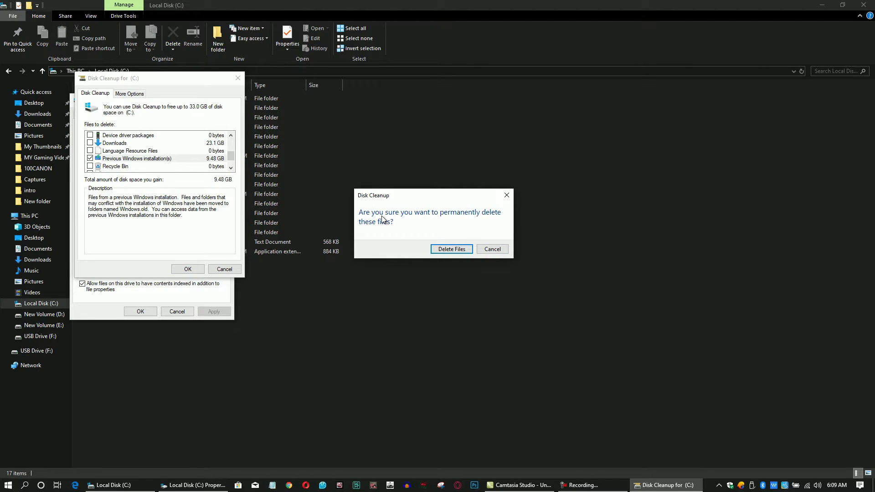
pyautogui.click(451, 249)
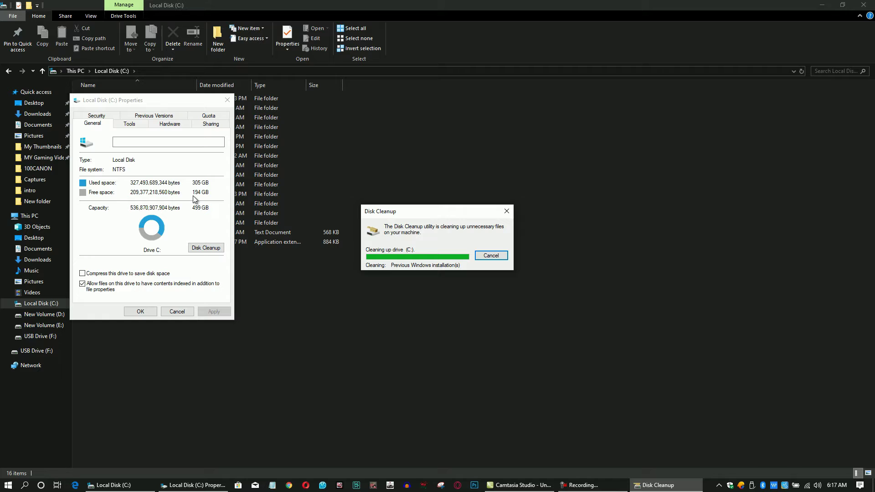
# Step: Check the C: drive's used and free space after the cleanup, and close its properties
pyautogui.moveTo(139, 104); pyautogui.dragTo(410, 127)
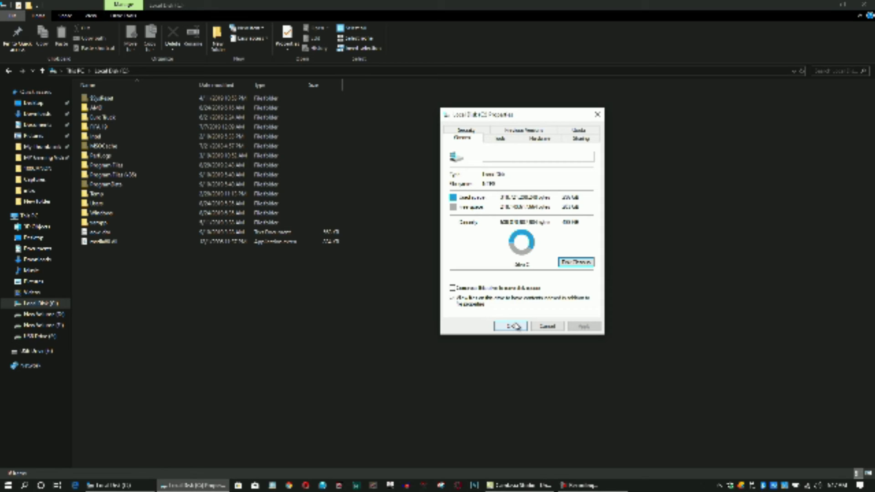
pyautogui.click(516, 327)
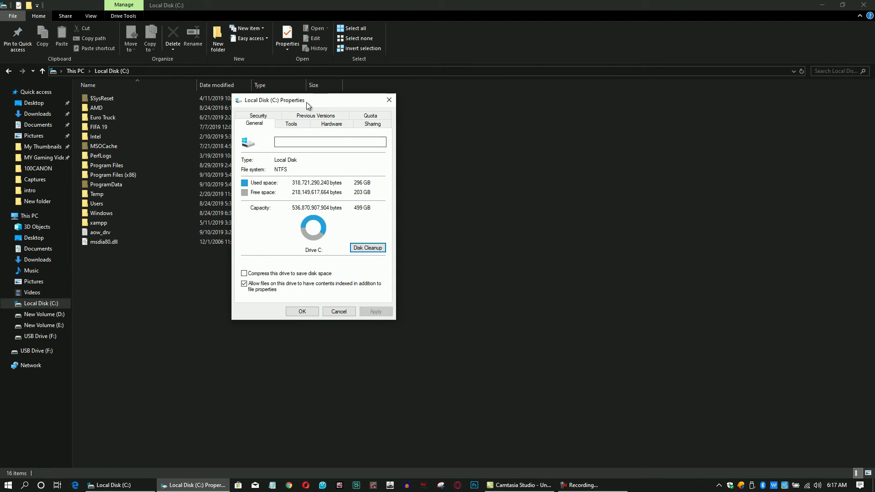
pyautogui.moveTo(315, 100); pyautogui.dragTo(521, 119)
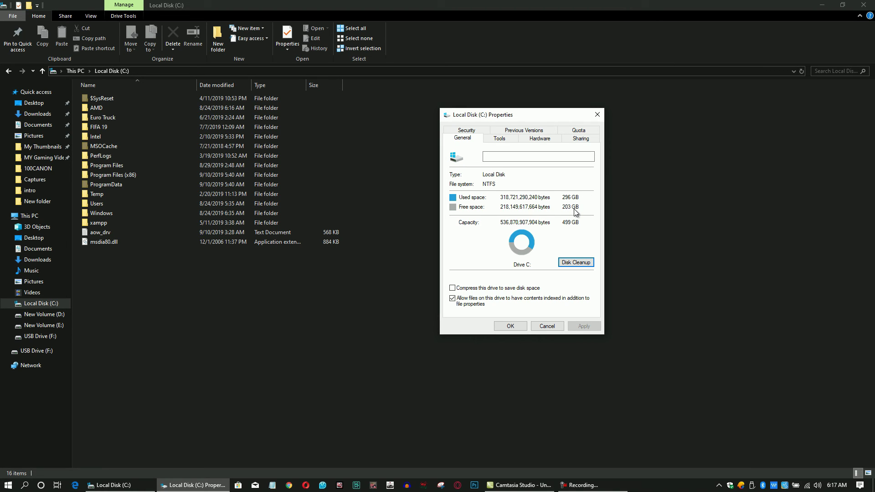
pyautogui.click(509, 327)
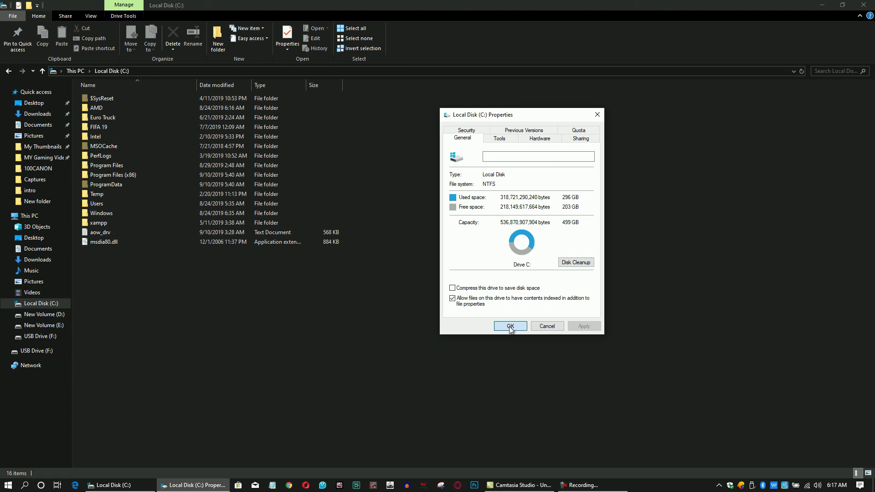